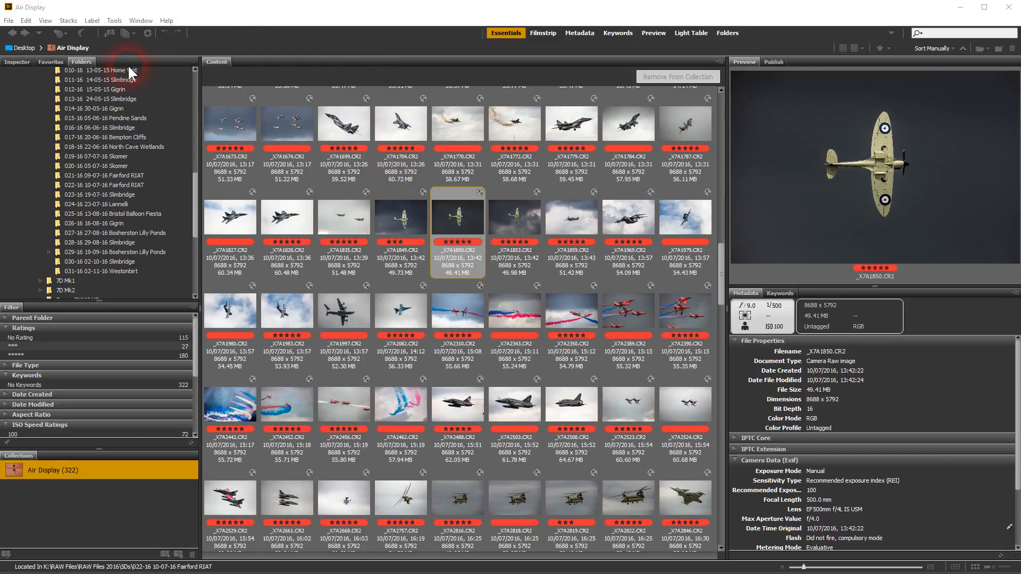
# Open the Spitfire raw _X7A1850.CR2 in Camera Raw with Ctrl+R and bring up Camera Raw Preferences.
pyautogui.click(27, 21)
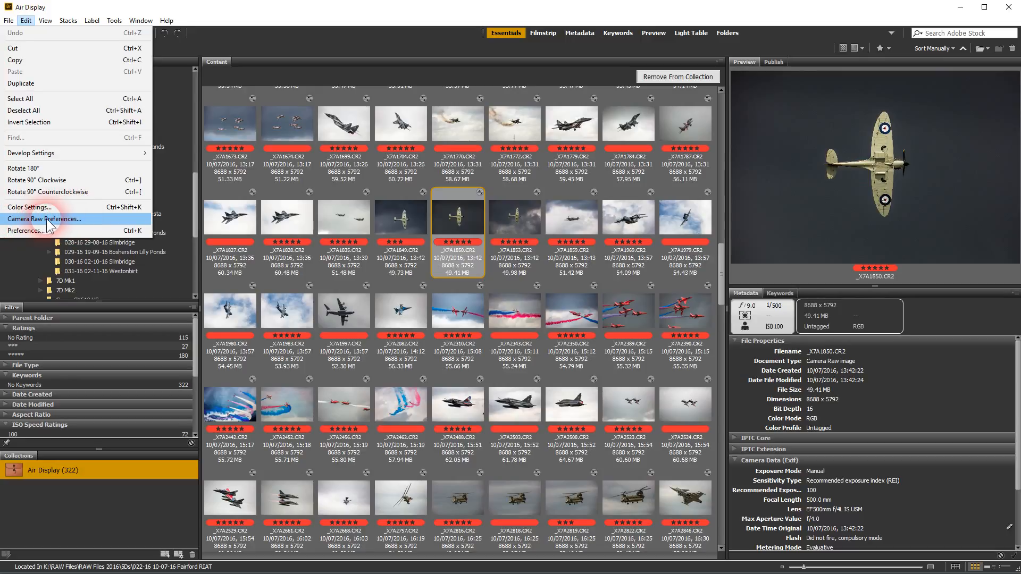
pyautogui.click(452, 209)
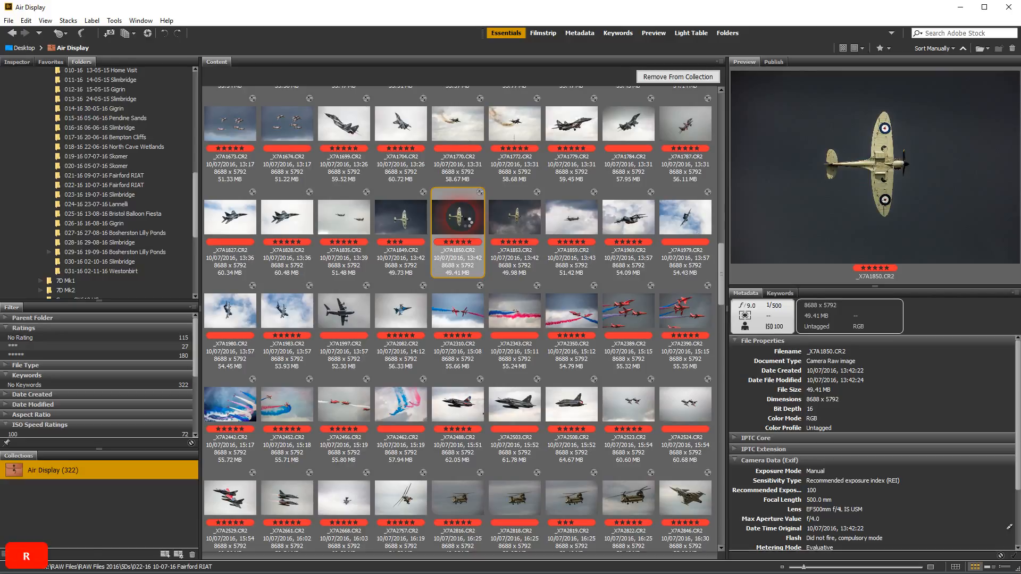
pyautogui.hotkey('ctrl', 'r')
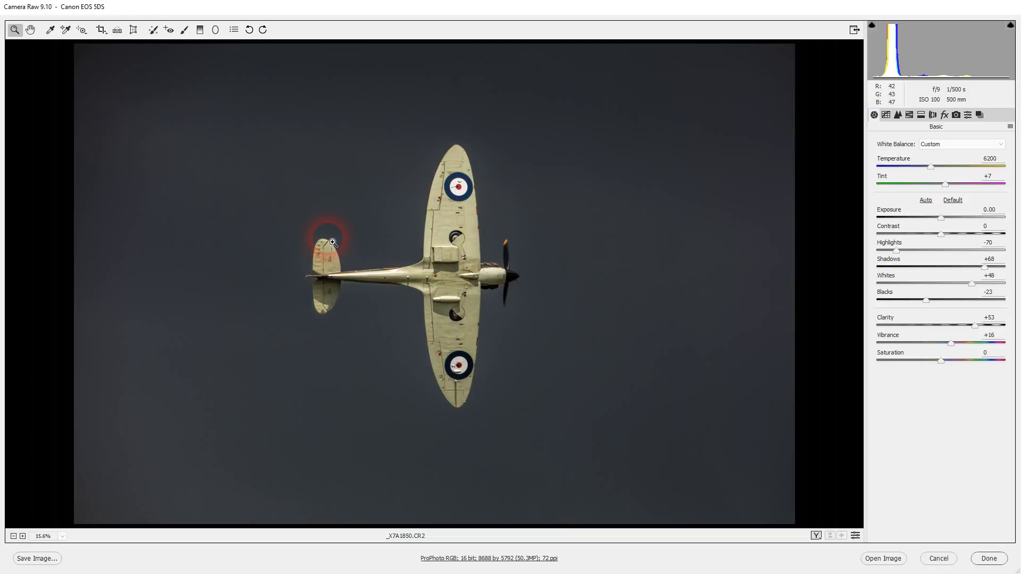
pyautogui.click(234, 30)
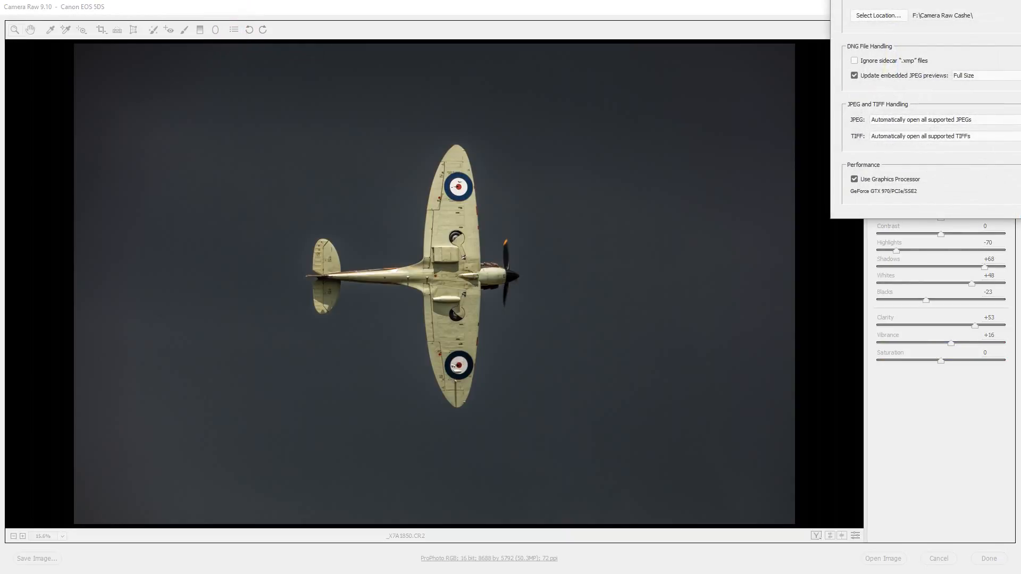
# Center the Preferences dialog and keep image settings saved in Sidecar ".xmp" files.
pyautogui.moveTo(1020, 1); pyautogui.dragTo(723, 69)
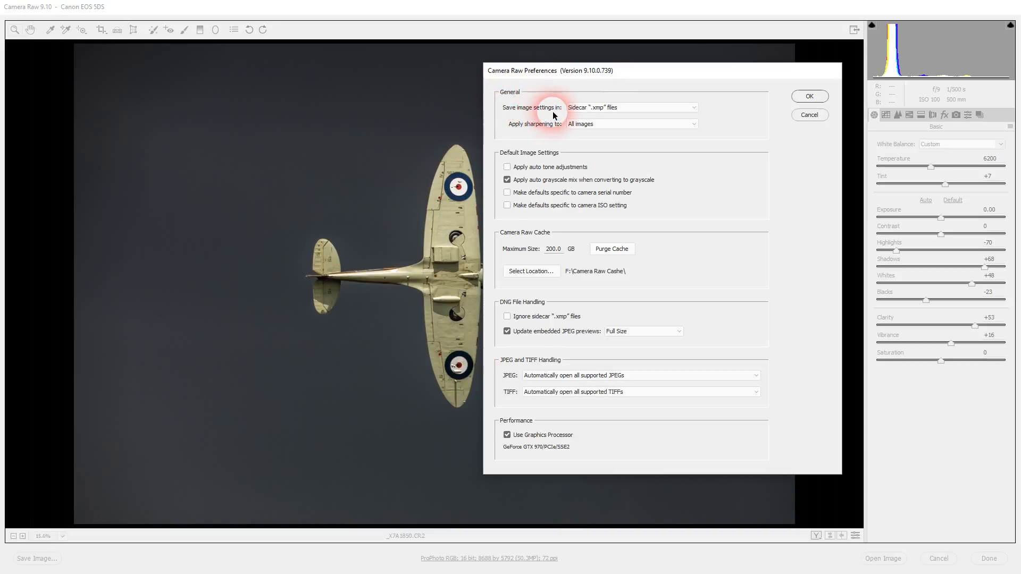
pyautogui.click(695, 108)
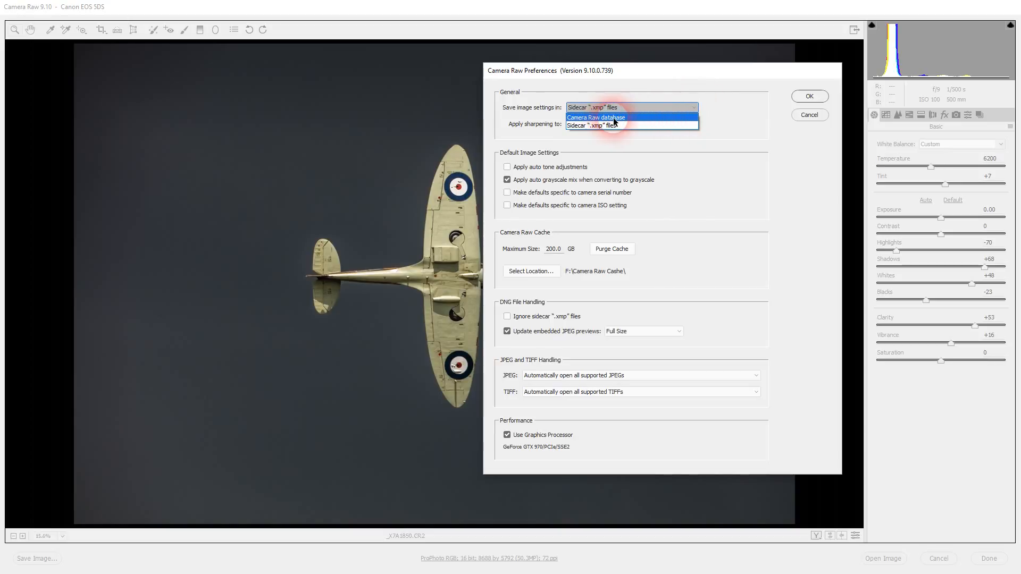
pyautogui.click(583, 125)
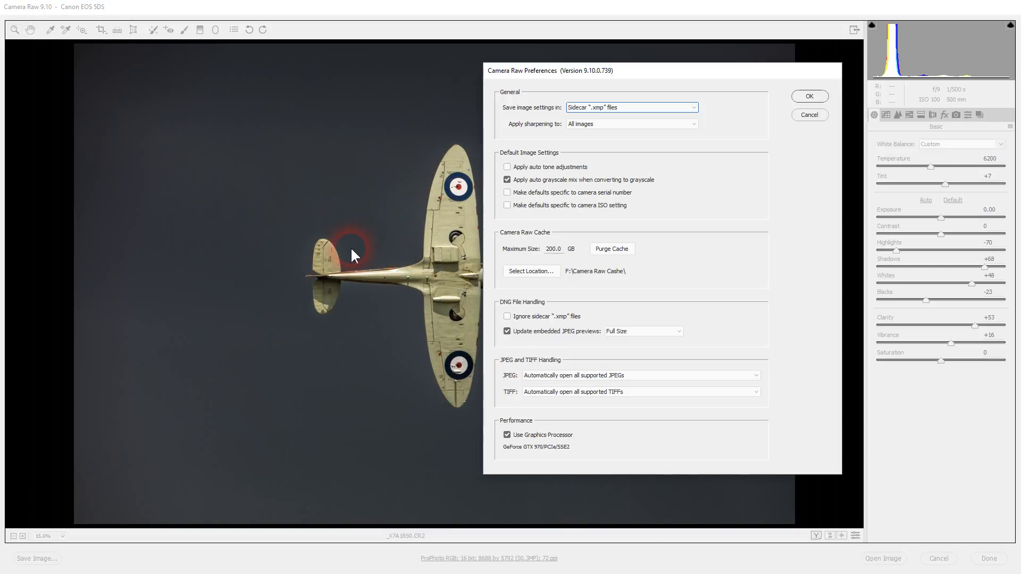
pyautogui.click(604, 126)
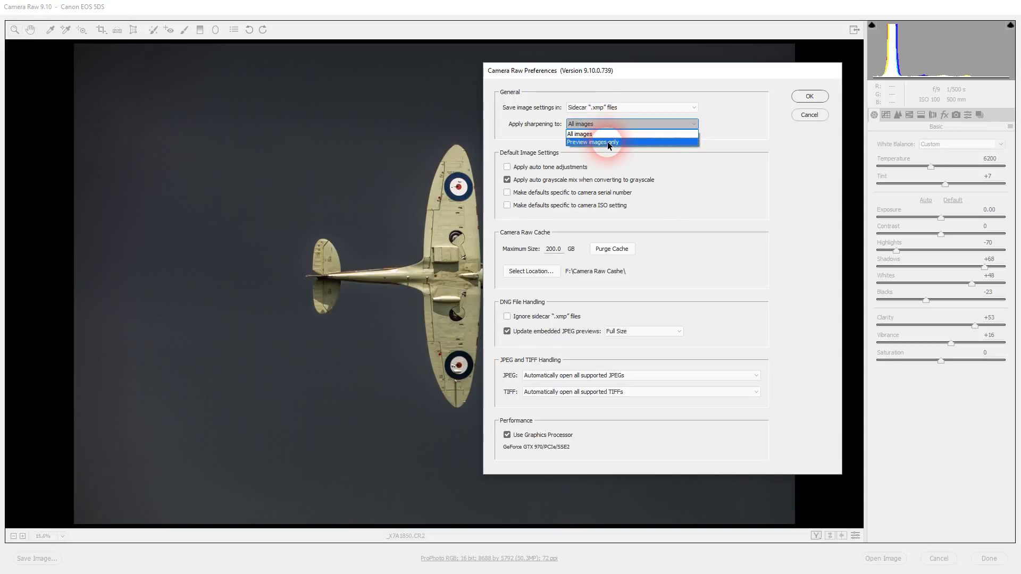
pyautogui.click(607, 141)
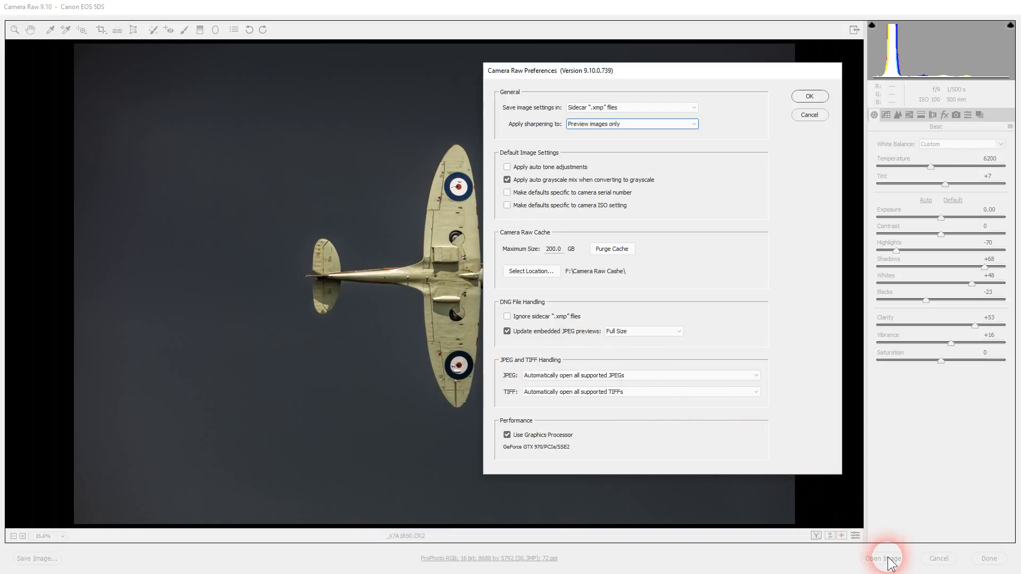
pyautogui.click(695, 124)
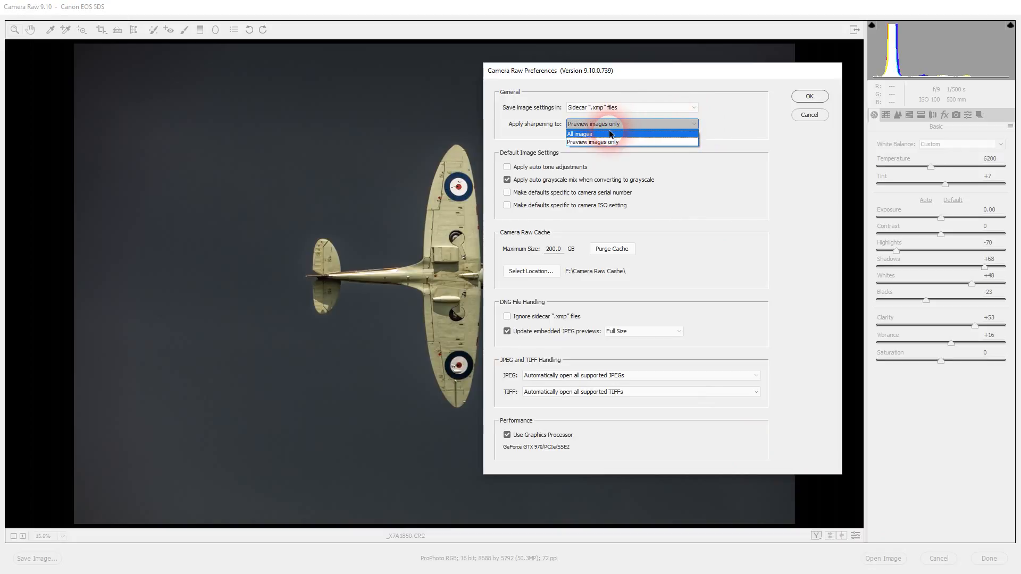
pyautogui.click(591, 134)
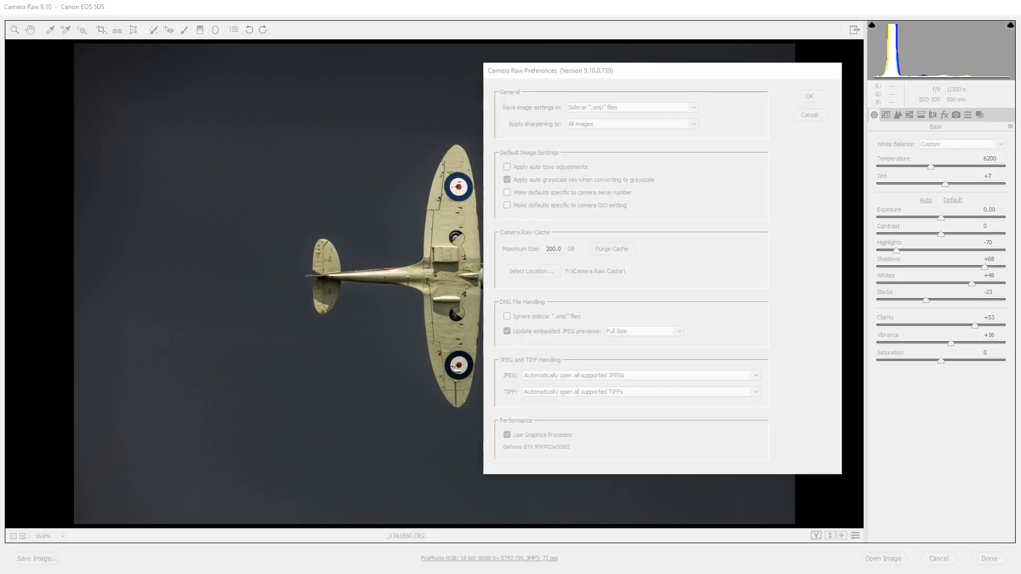
pyautogui.click(665, 266)
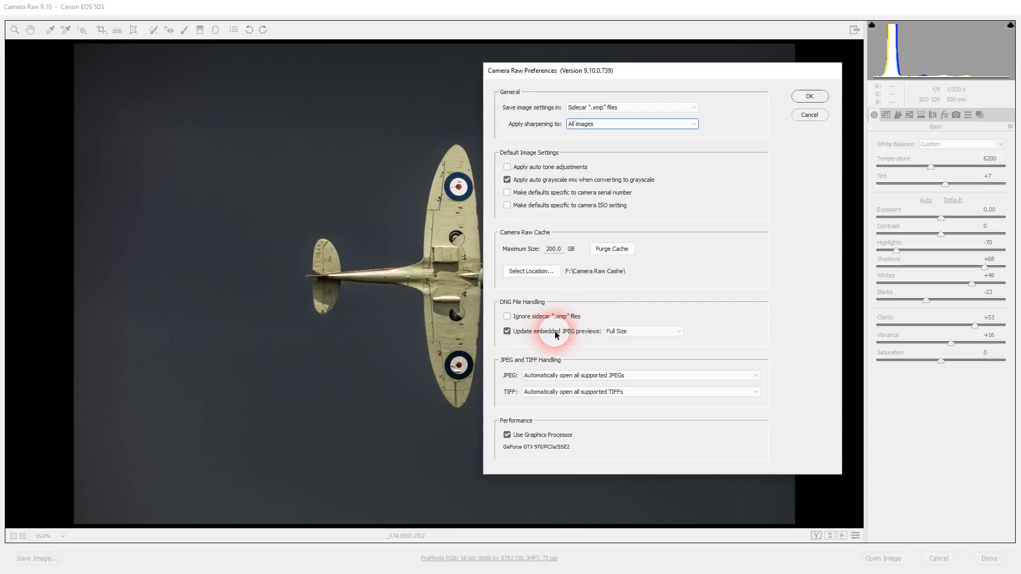
pyautogui.click(668, 332)
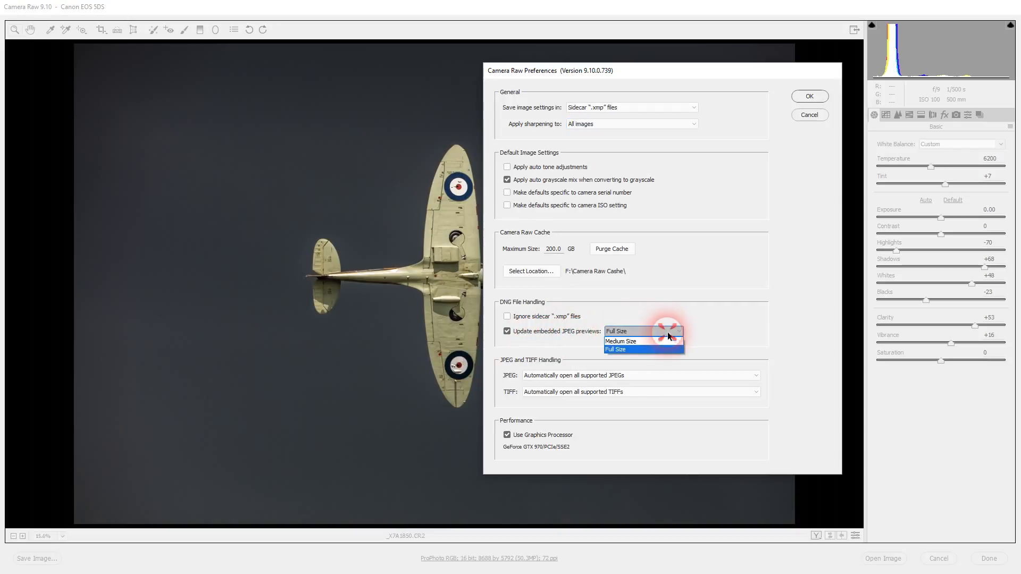
pyautogui.click(620, 350)
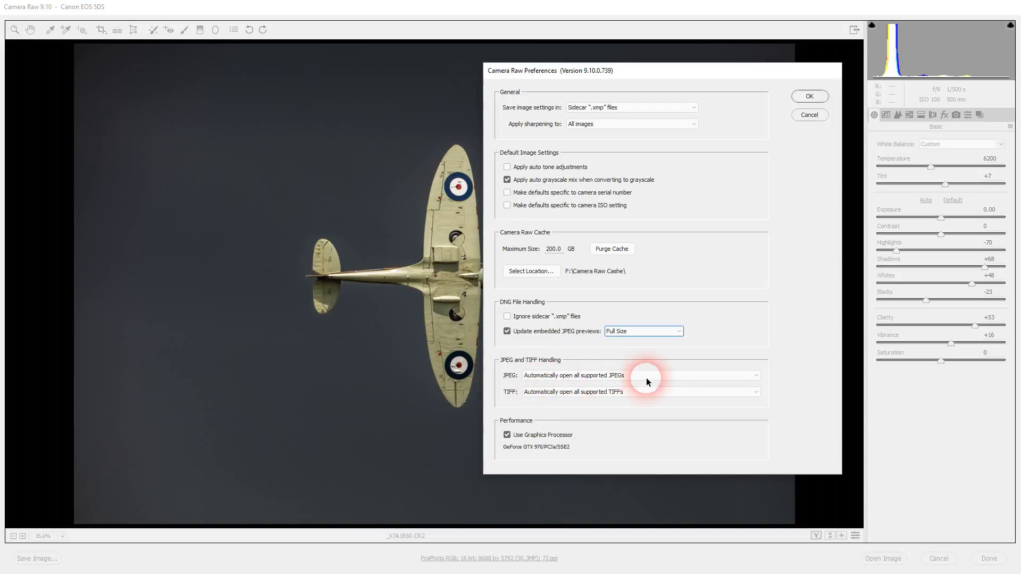
# Change JPEG handling from Automatically open all supported JPEGs to Disable JPEG support.
pyautogui.click(677, 376)
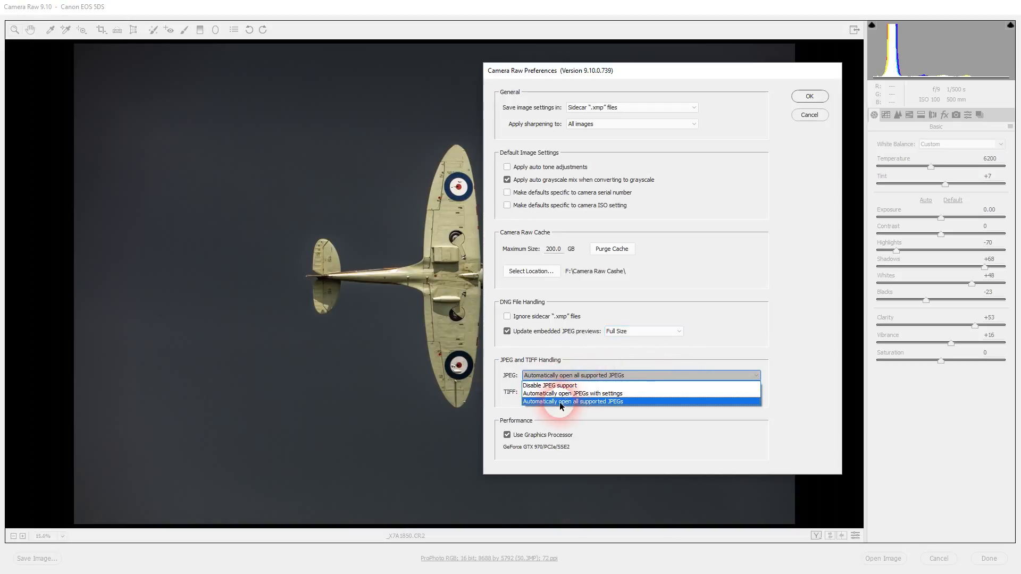
pyautogui.click(601, 401)
pyautogui.click(654, 376)
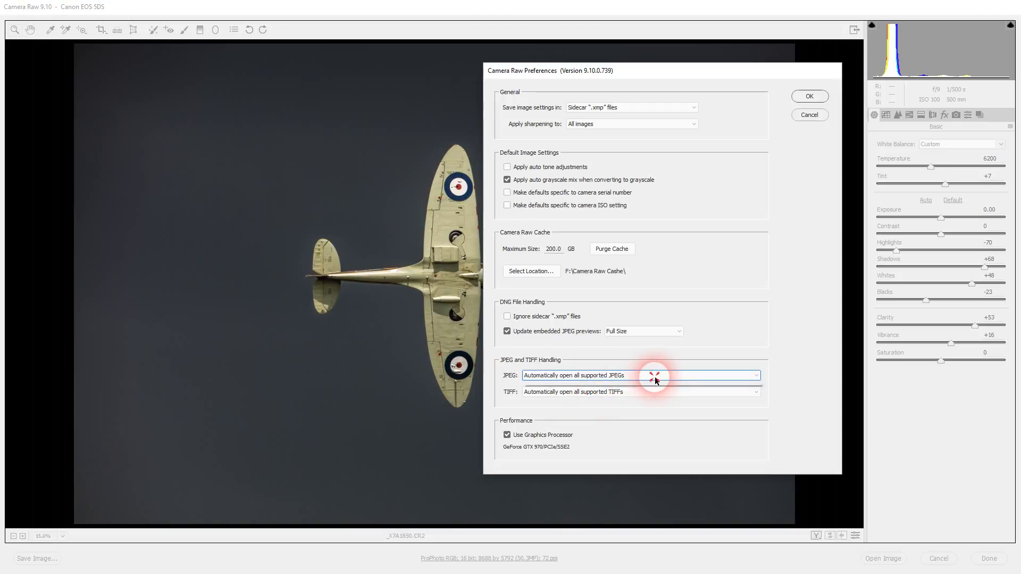
pyautogui.click(572, 386)
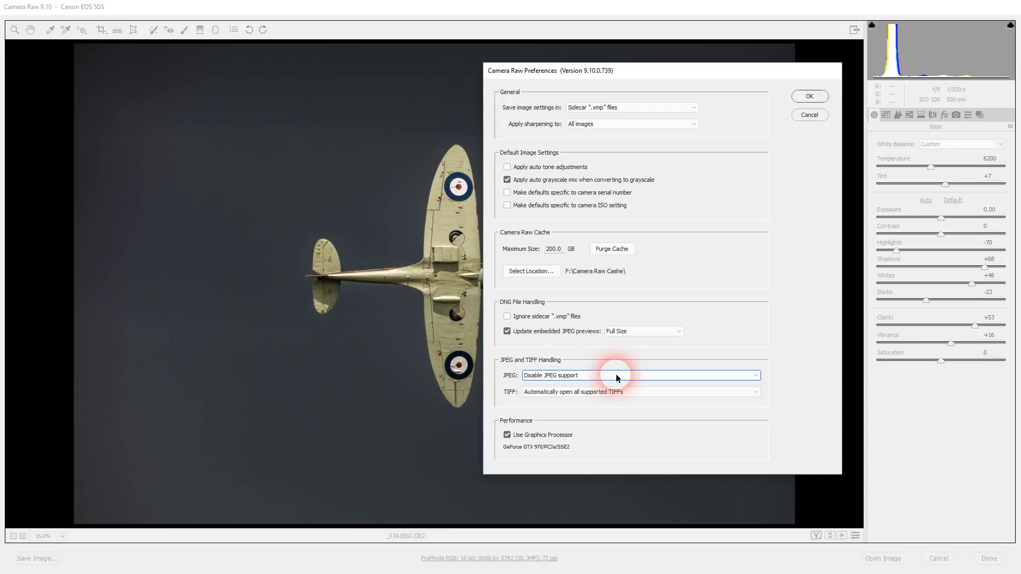
# Set both JPEG and TIFF handling to Automatically open all supported, then confirm the preferences.
pyautogui.click(617, 392)
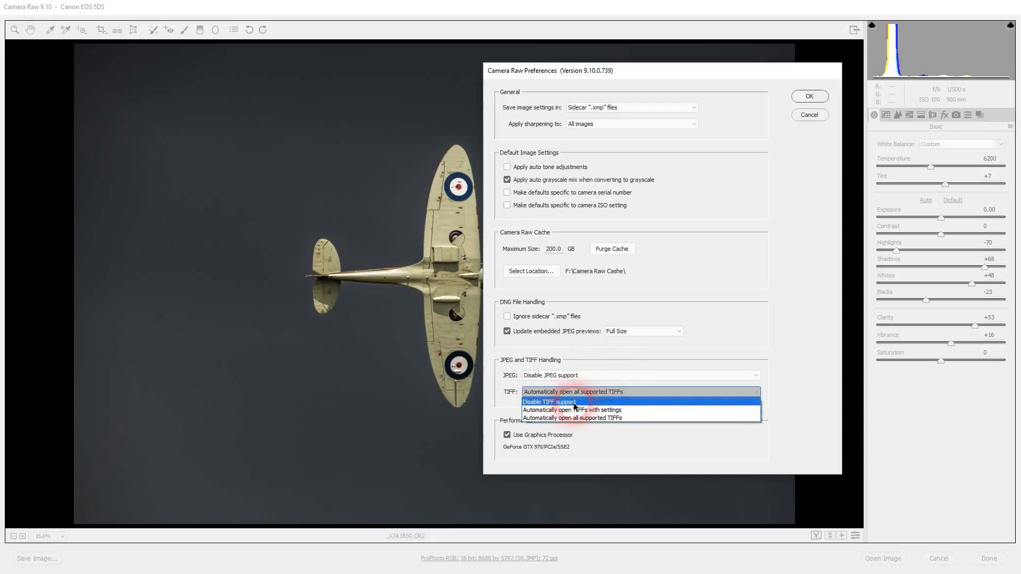
pyautogui.click(573, 403)
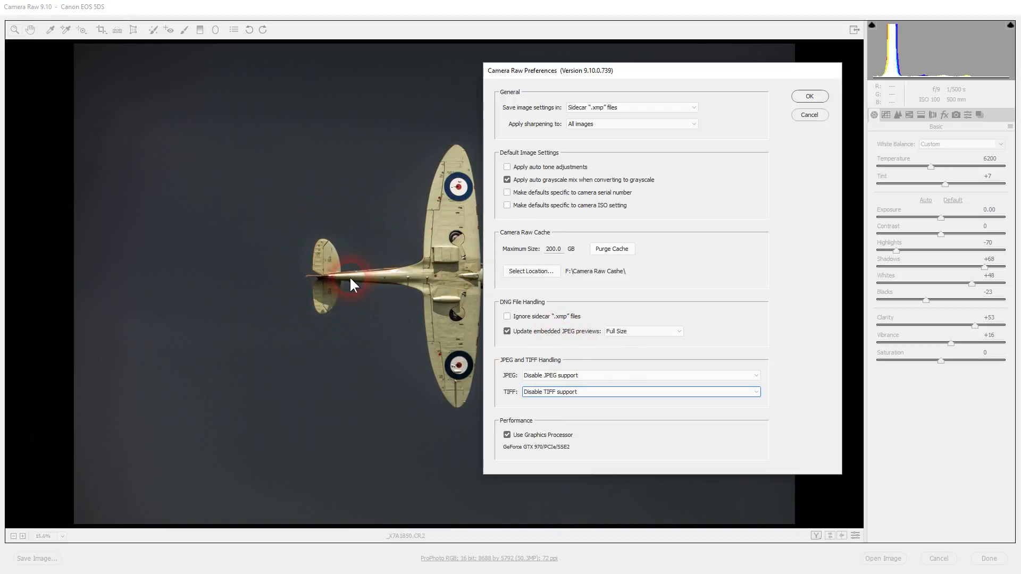
pyautogui.click(588, 375)
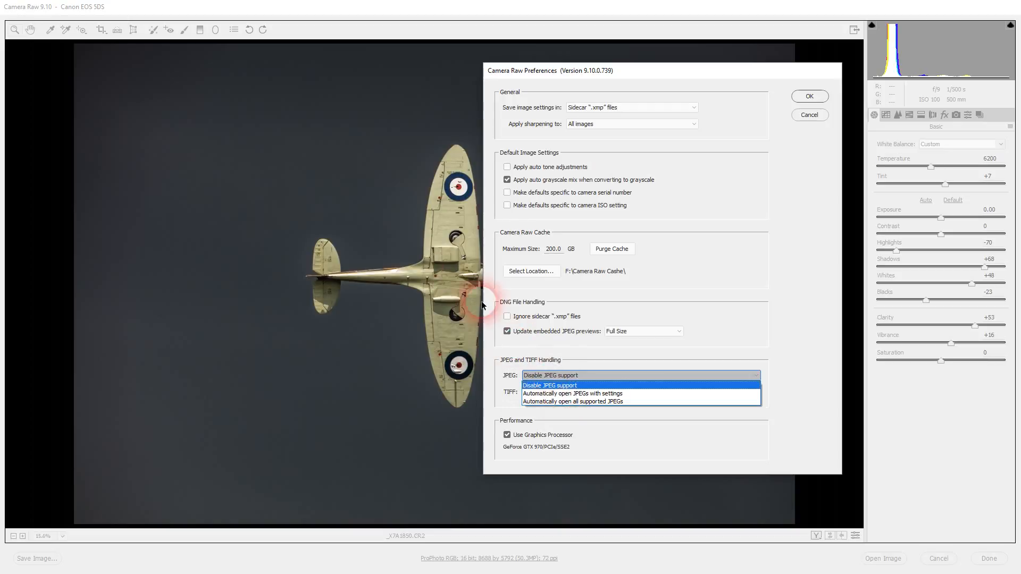
pyautogui.click(607, 402)
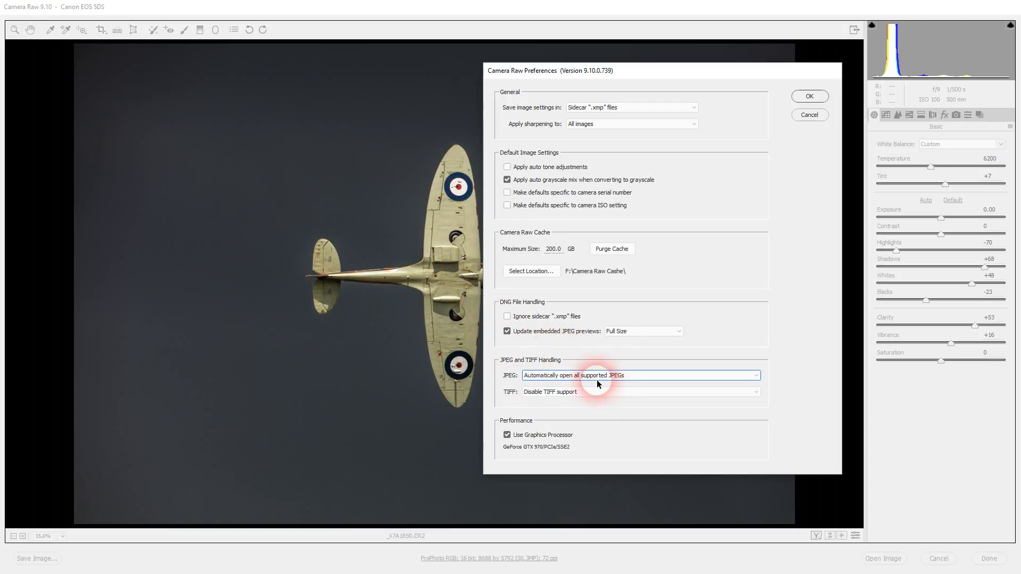
pyautogui.click(591, 394)
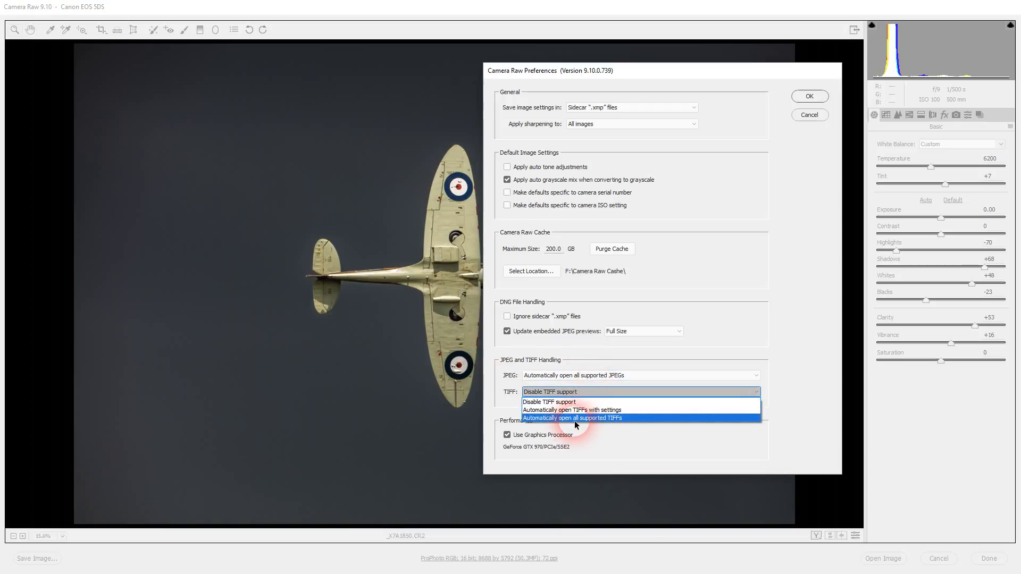
pyautogui.click(575, 418)
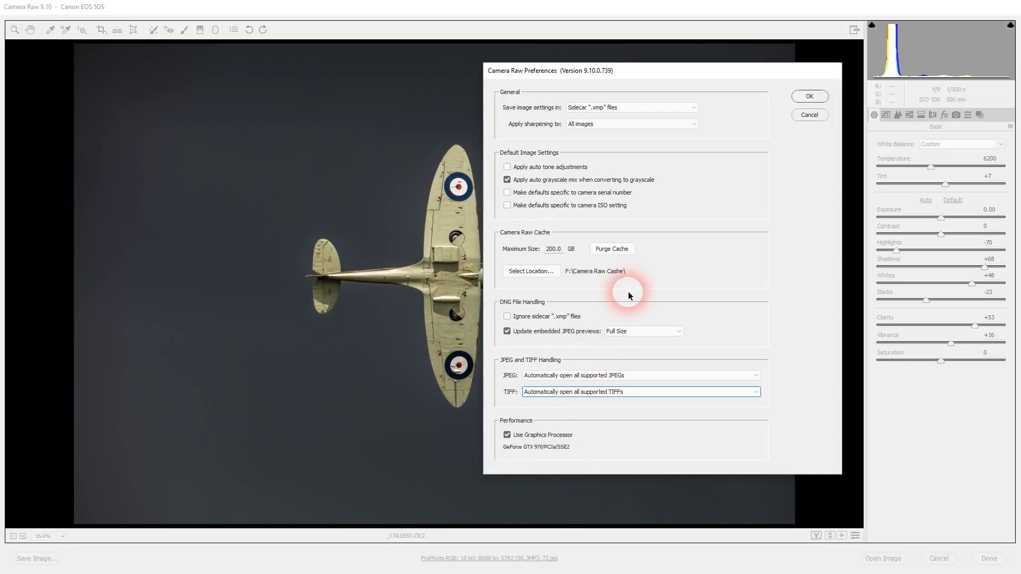
pyautogui.click(802, 97)
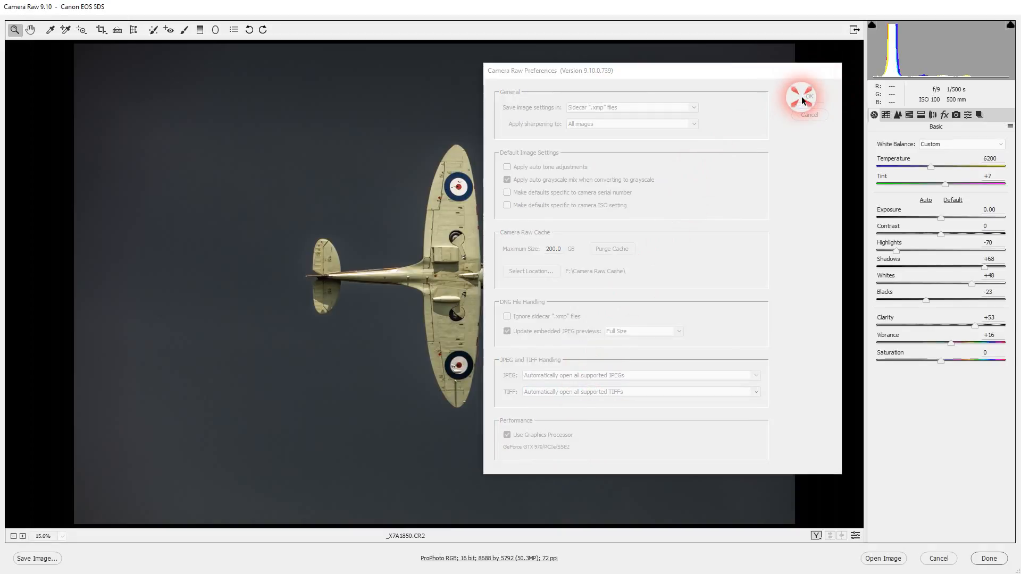
# Bring up Workflow Options from the link below the preview and center the dialog.
pyautogui.click(509, 558)
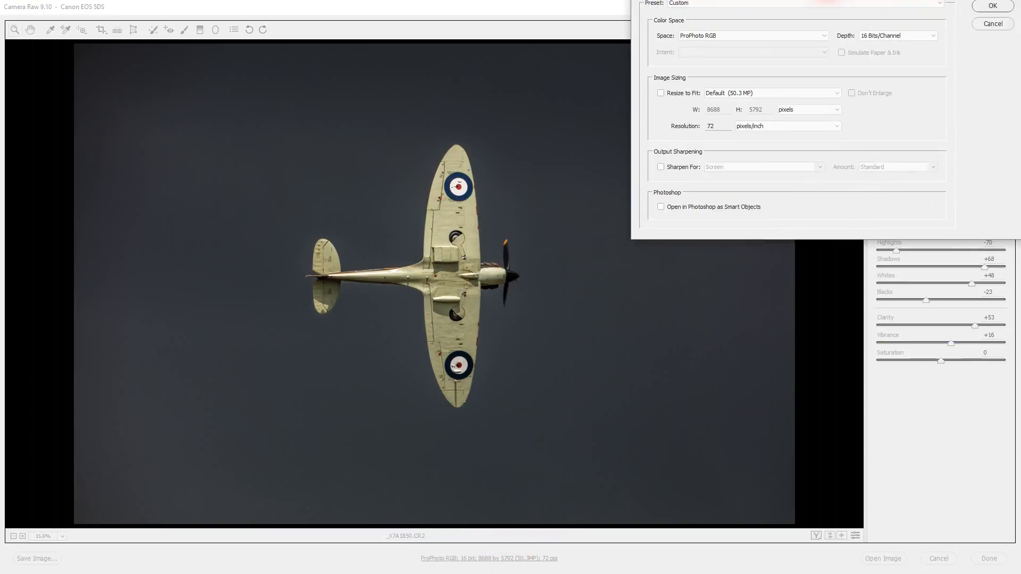
pyautogui.moveTo(829, 0); pyautogui.dragTo(471, 141)
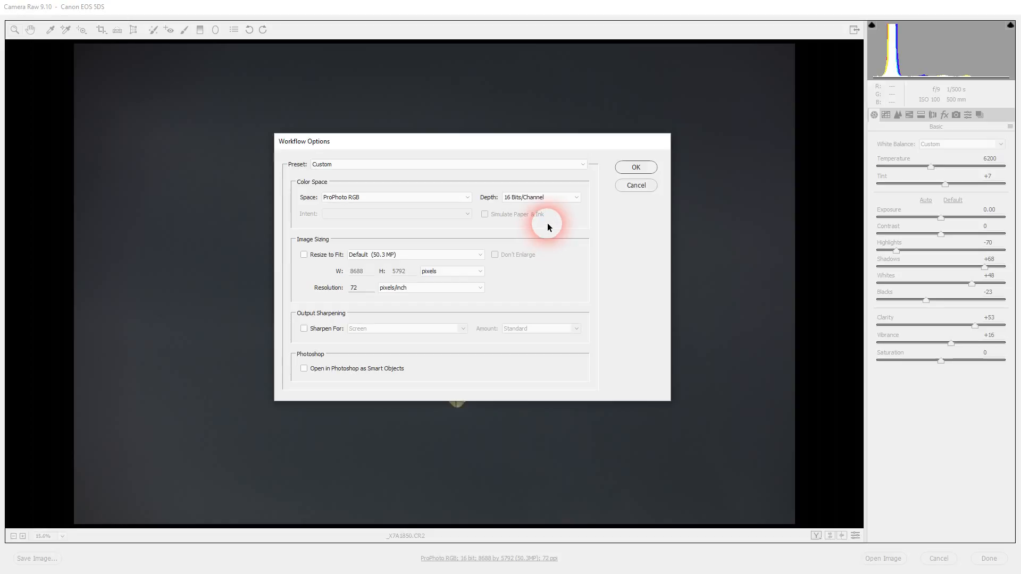
# Set workflow output Depth to 8 Bits/Channel and Space to sRGB IEC61966-2.1.
pyautogui.click(551, 197)
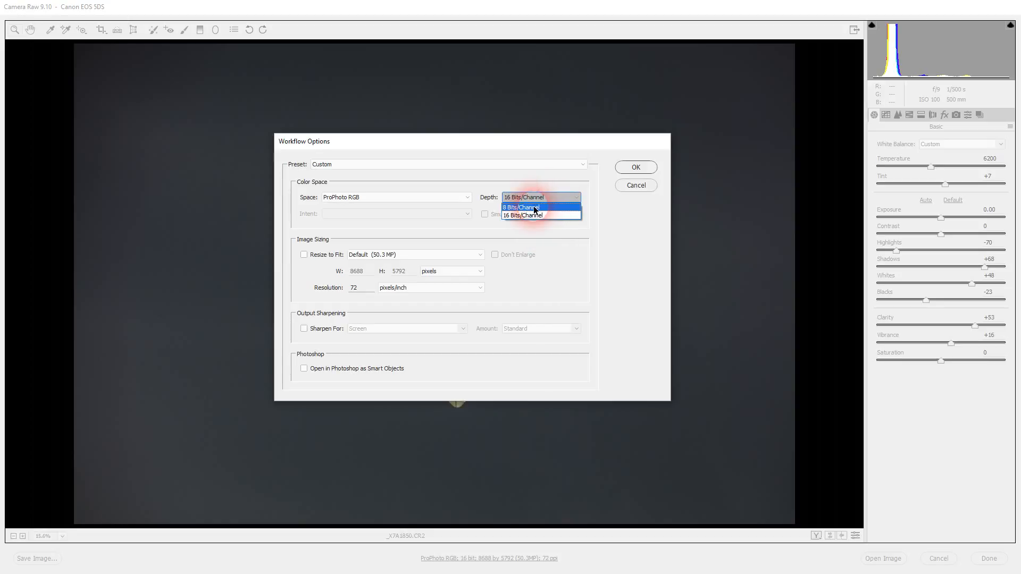
pyautogui.click(532, 210)
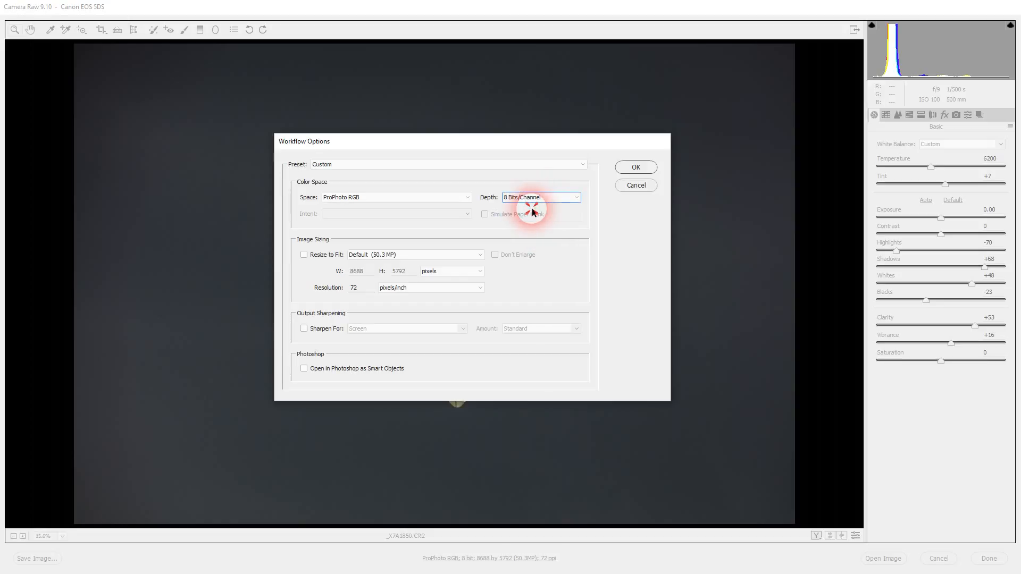
pyautogui.click(446, 197)
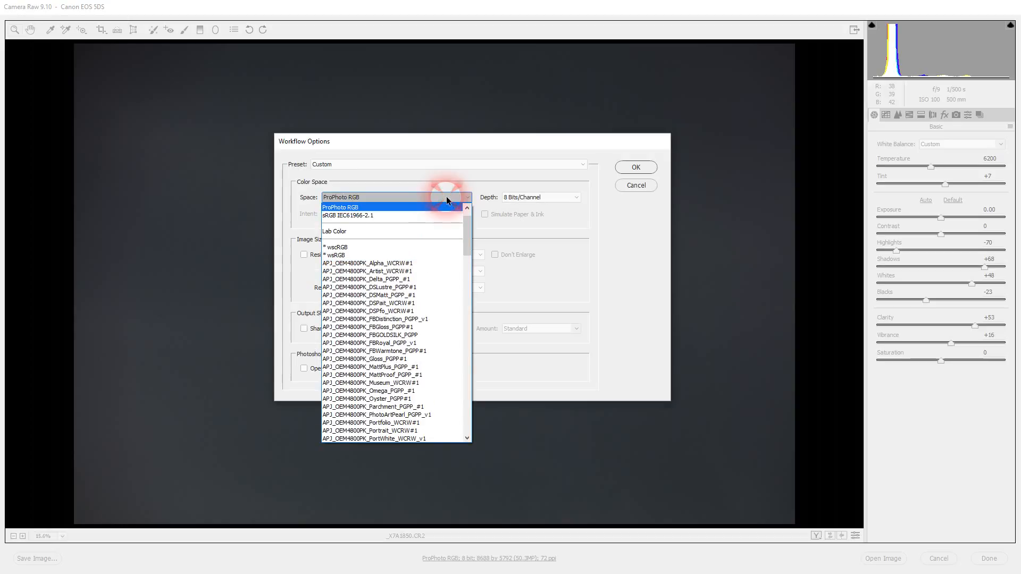
pyautogui.click(368, 216)
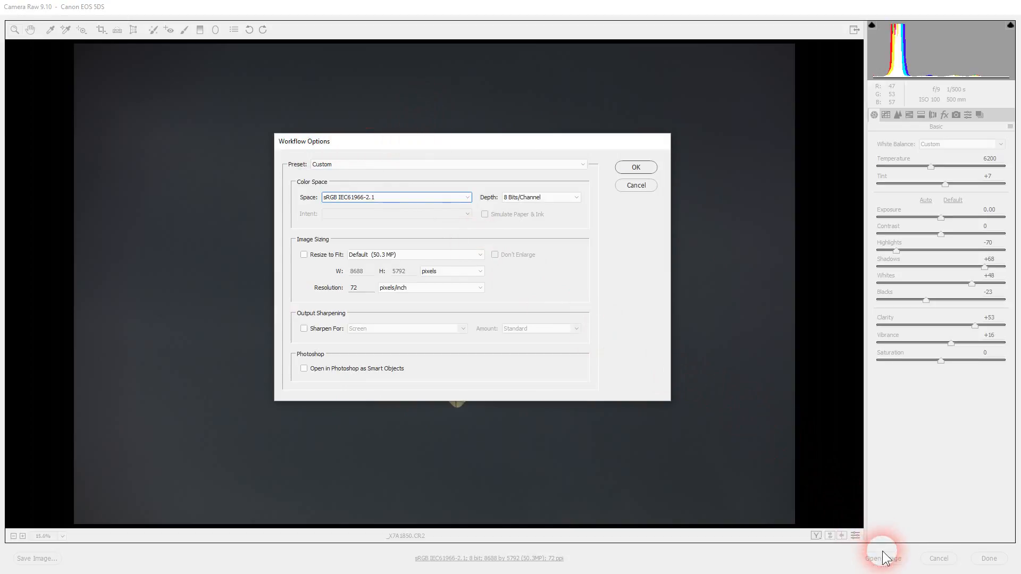
# Review the colour space list, keep sRGB IEC61966-2.1, and accept the workflow options.
pyautogui.click(468, 196)
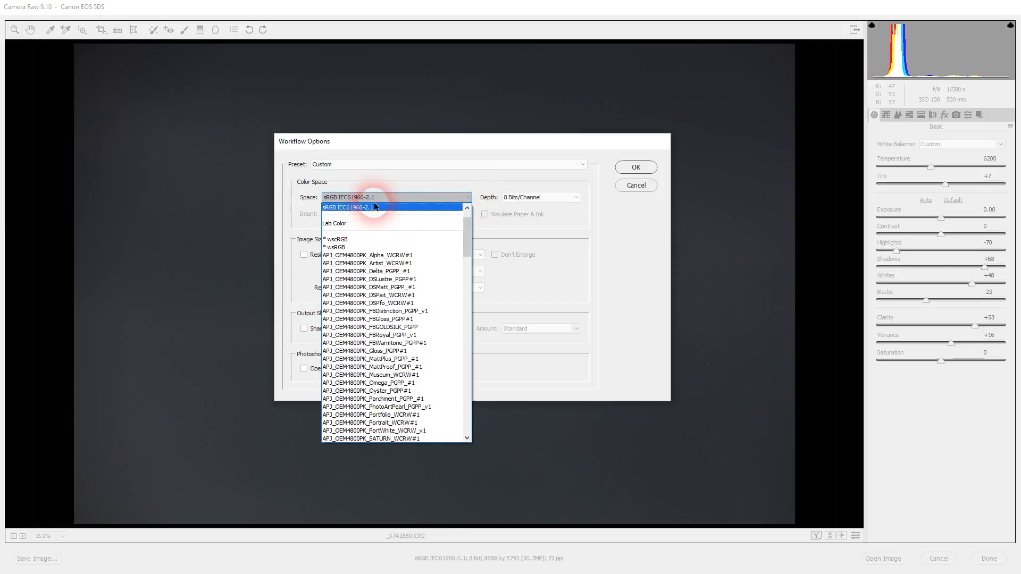
pyautogui.moveTo(467, 222); pyautogui.dragTo(455, 202)
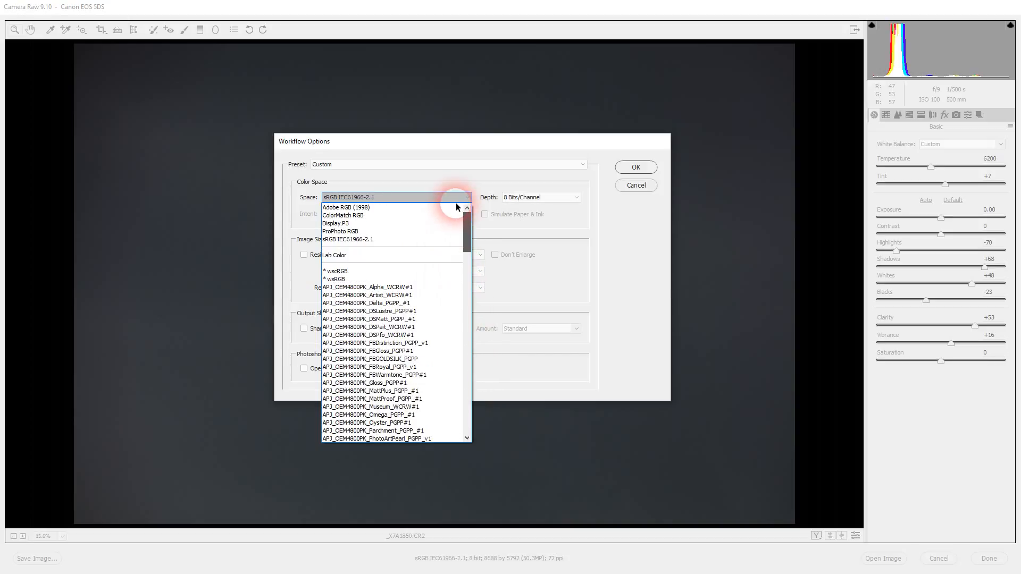
pyautogui.click(359, 233)
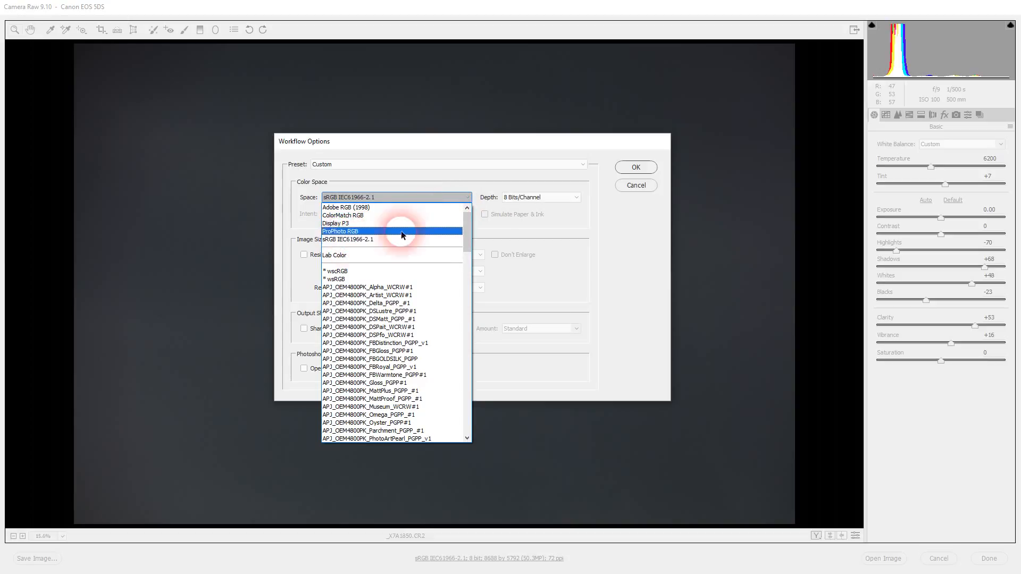
pyautogui.click(349, 240)
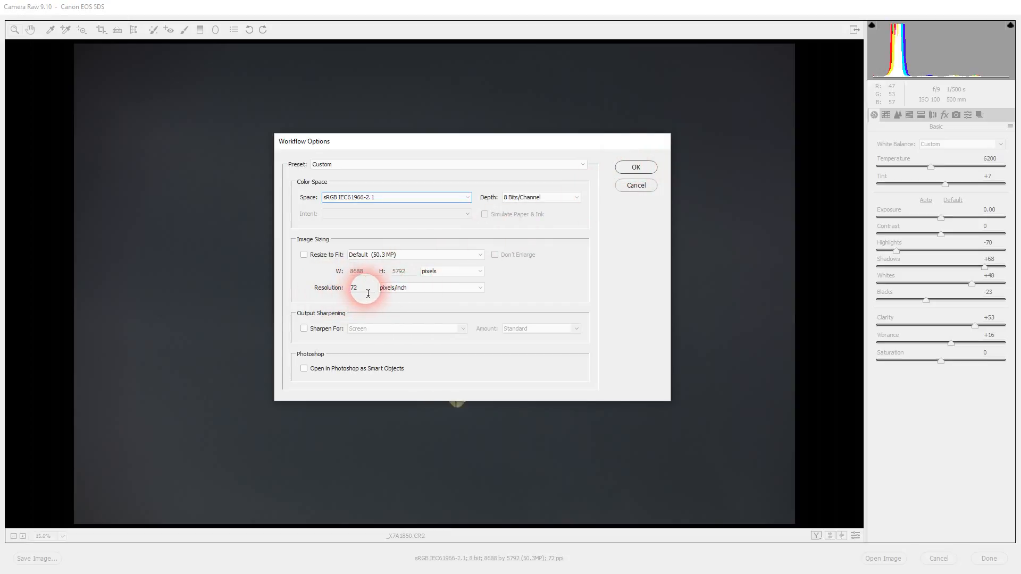
pyautogui.click(636, 167)
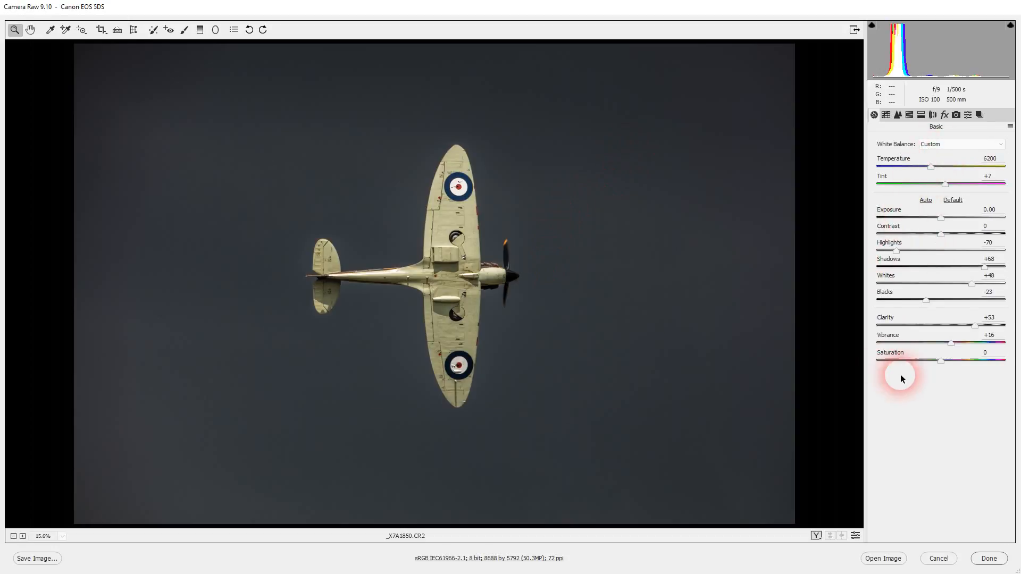
# Open _X7A1850.CR2 in Photoshop as an 8-bit sRGB IEC61966-2.1 document.
pyautogui.click(882, 558)
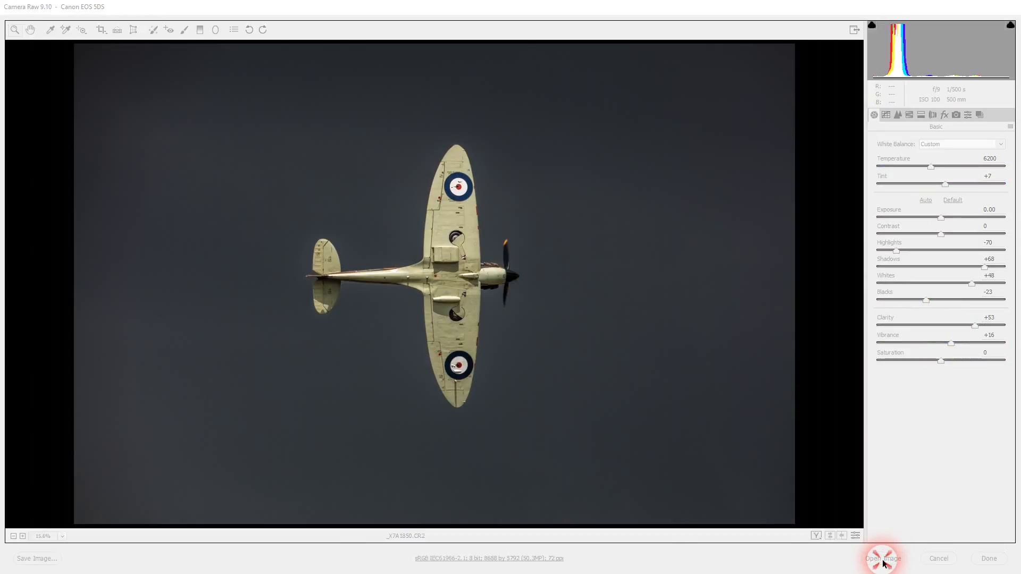
pyautogui.press('space')
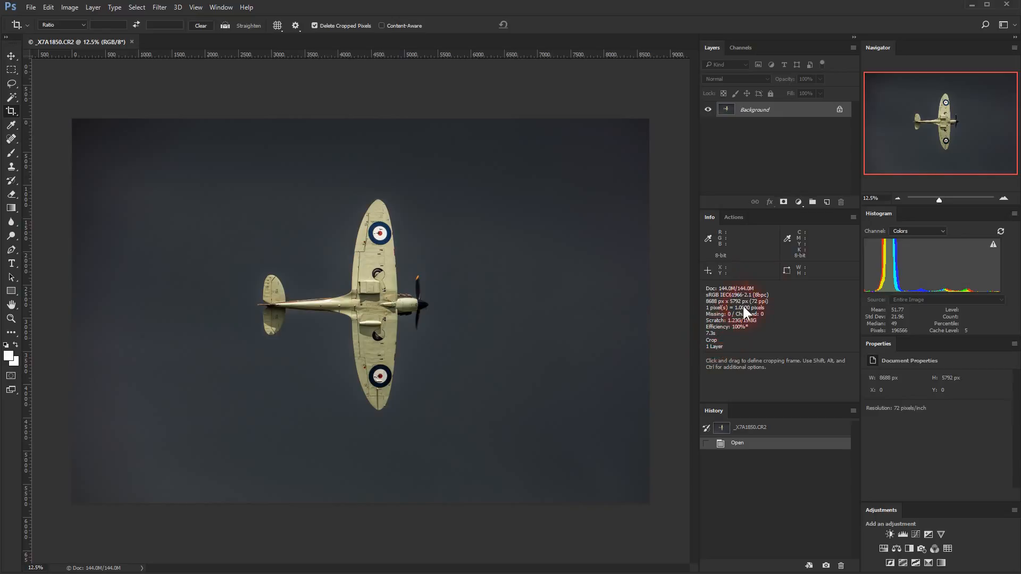
# Accept Info Panel Options with every status item except Adobe Drive checked.
pyautogui.click(852, 218)
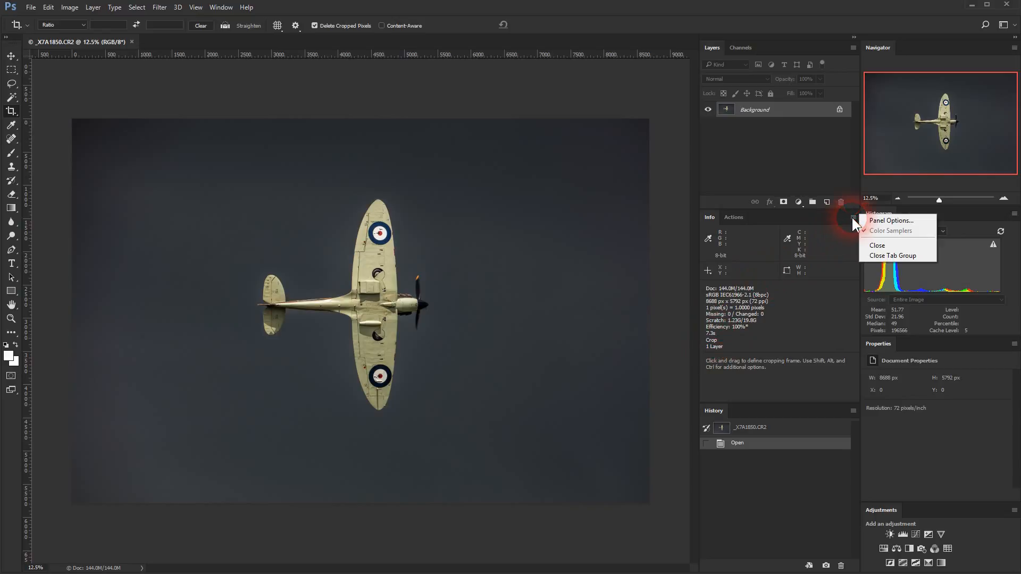
pyautogui.click(895, 219)
pyautogui.moveTo(923, 123); pyautogui.dragTo(579, 151)
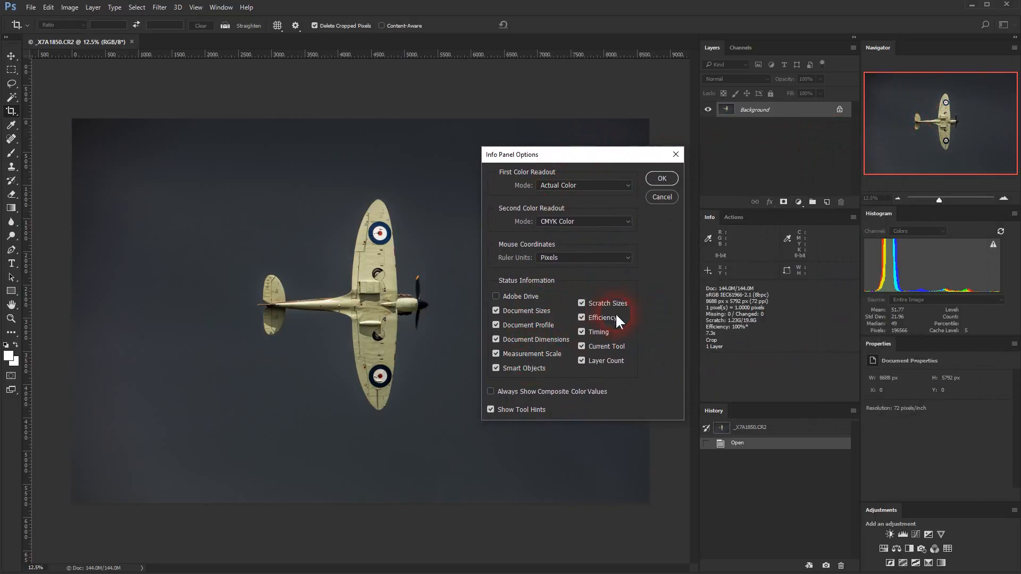
pyautogui.click(664, 179)
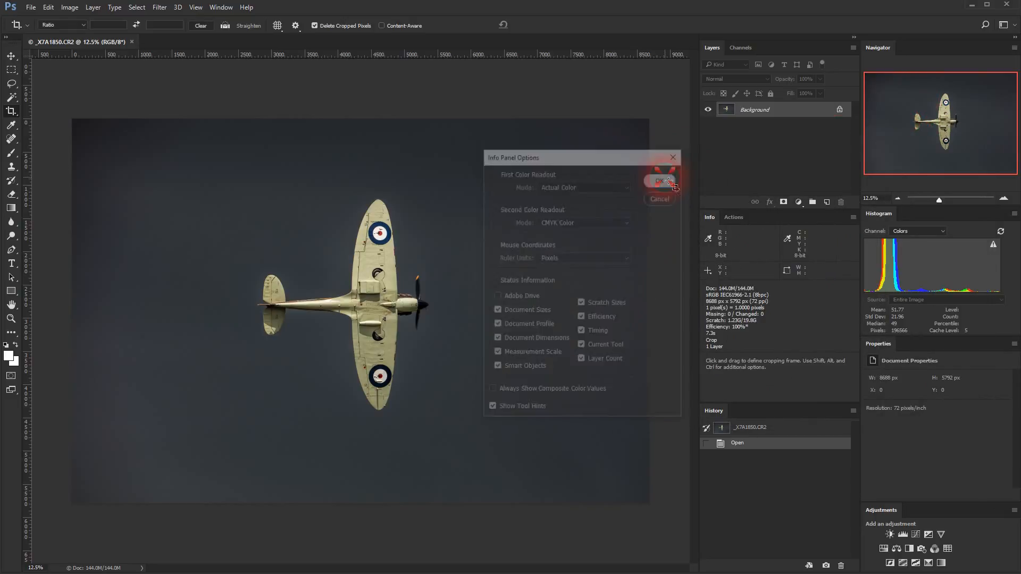